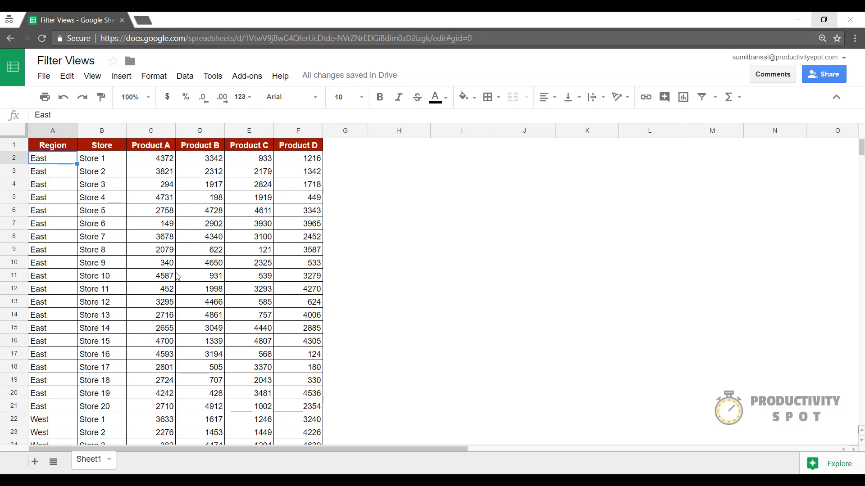
{"action": "scroll", "coordinate": [178, 276], "scroll_direction": "down", "scroll_amount": 5}
{"action": "scroll", "coordinate": [178, 277], "scroll_direction": "up", "scroll_amount": 5}
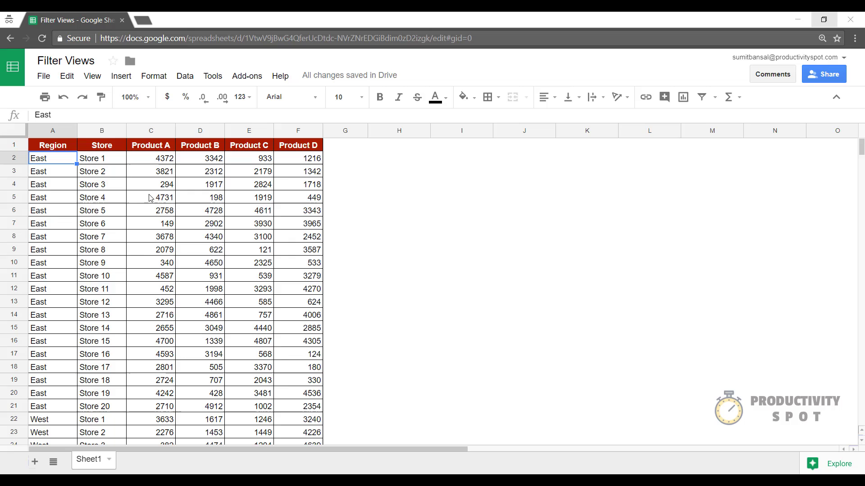
Create a new filter view over the sales table and select its default name 'Filter 1' for renaming
{"action": "left_click", "coordinate": [185, 75]}
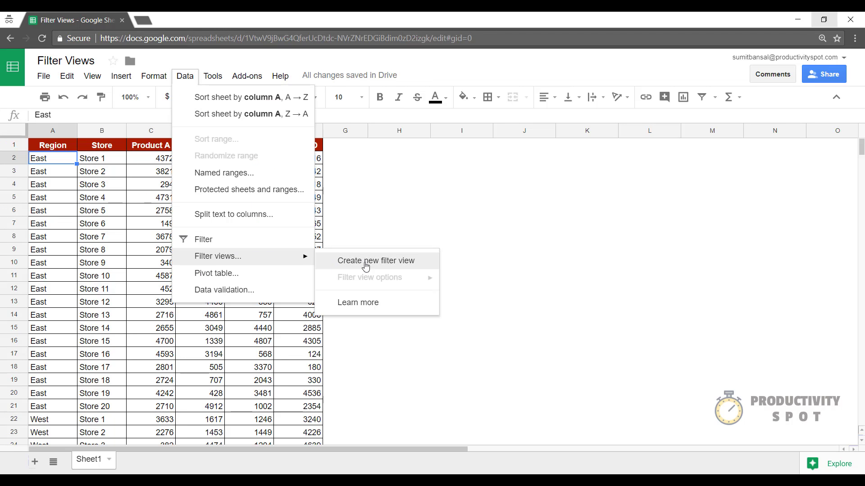
{"action": "mouse_move", "coordinate": [218, 256]}
{"action": "left_click", "coordinate": [381, 261]}
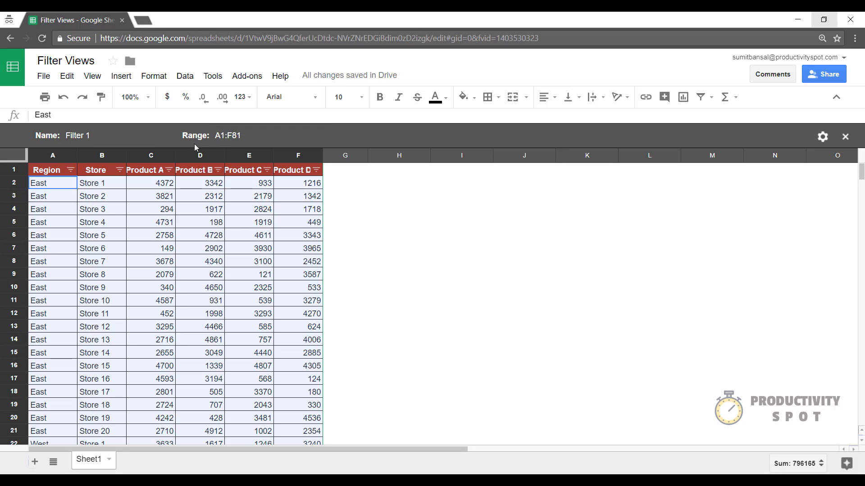
{"action": "double_click", "coordinate": [86, 135]}
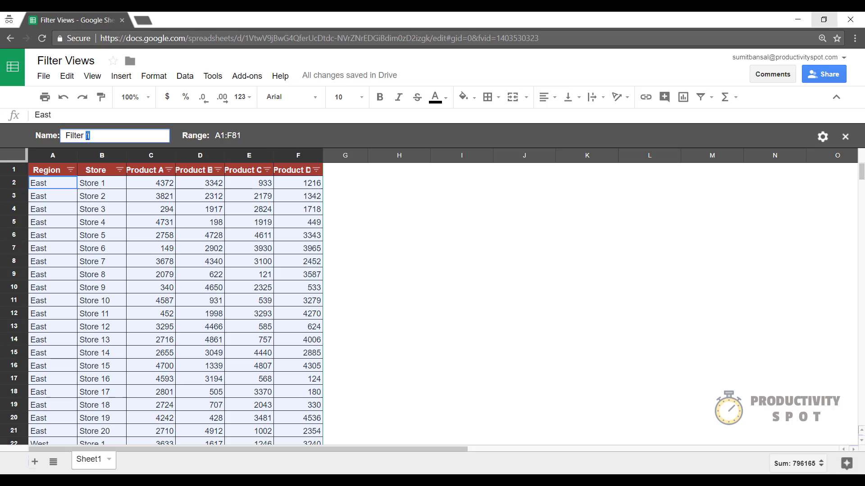
{"action": "left_click_drag", "start_coordinate": [105, 135], "coordinate": [59, 135]}
{"action": "type", "text": "East With Pdt A <"}
{"action": "type", "text": "500"}
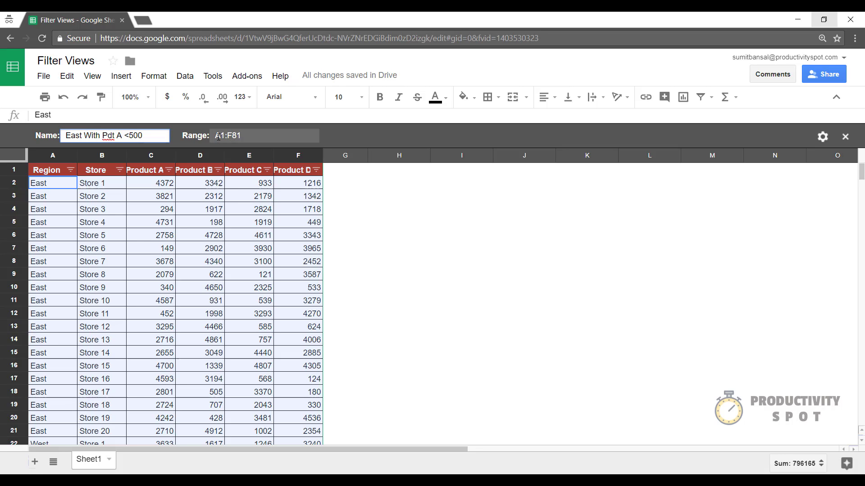
Commit the view name and filter the Region column to East only
{"action": "left_click", "coordinate": [256, 188]}
{"action": "scroll", "coordinate": [257, 196], "scroll_direction": "down", "scroll_amount": 4}
{"action": "scroll", "coordinate": [237, 208], "scroll_direction": "down", "scroll_amount": 5}
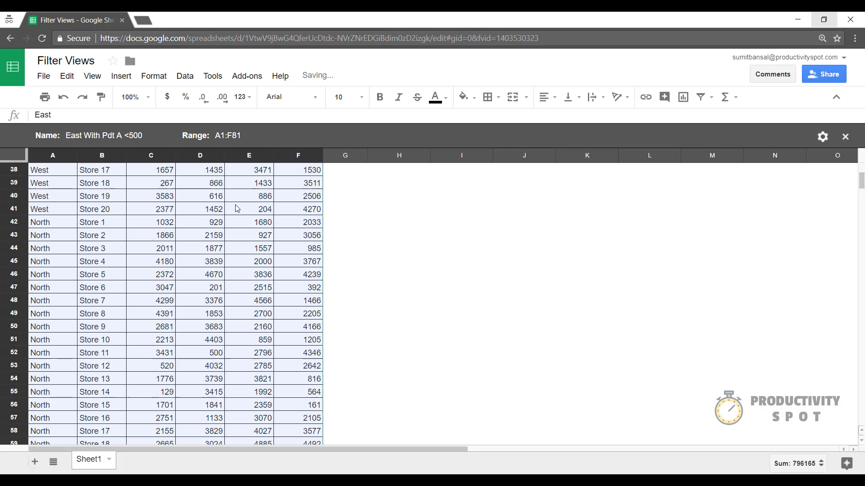
{"action": "scroll", "coordinate": [236, 208], "scroll_direction": "up", "scroll_amount": 5}
{"action": "scroll", "coordinate": [237, 208], "scroll_direction": "up", "scroll_amount": 5}
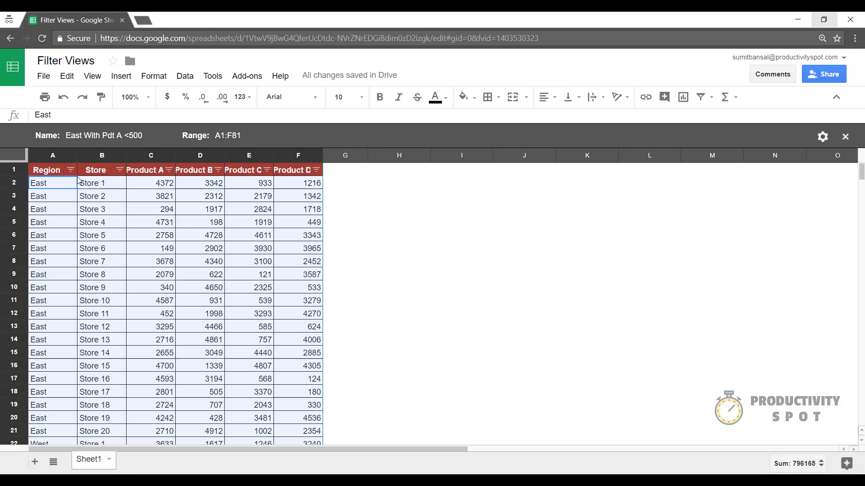
{"action": "scroll", "coordinate": [190, 274], "scroll_direction": "down", "scroll_amount": 5}
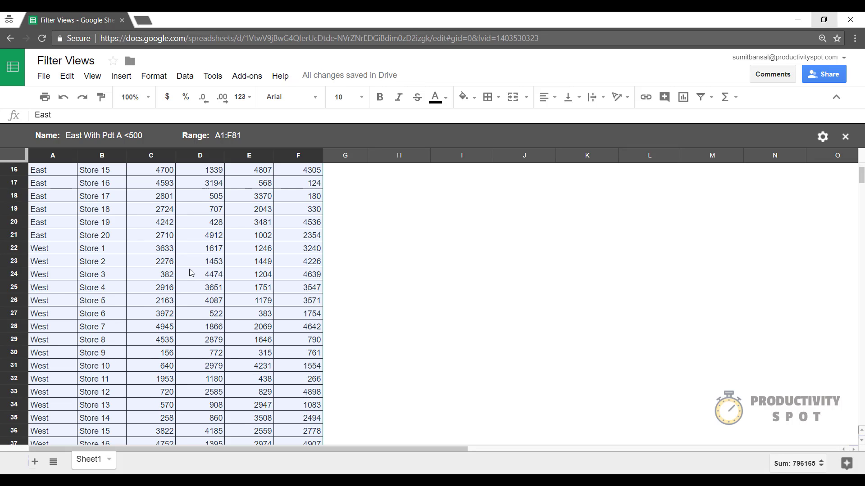
{"action": "scroll", "coordinate": [191, 274], "scroll_direction": "up", "scroll_amount": 5}
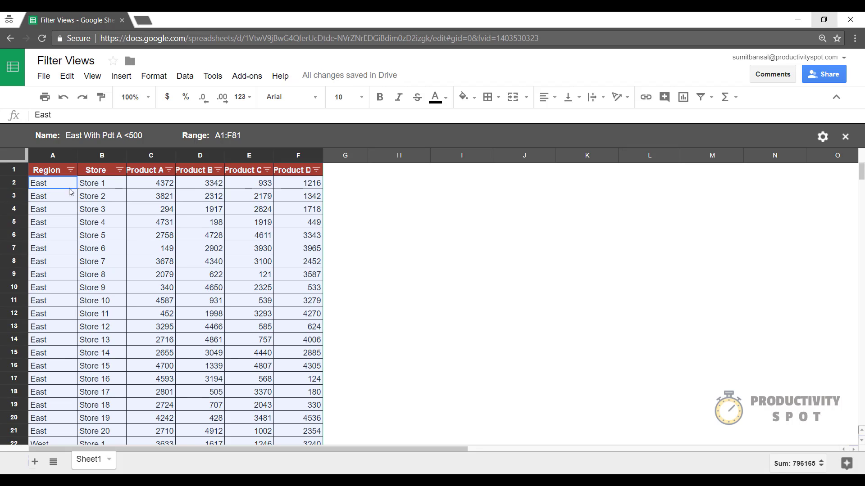
{"action": "left_click", "coordinate": [71, 171]}
{"action": "left_click", "coordinate": [128, 262]}
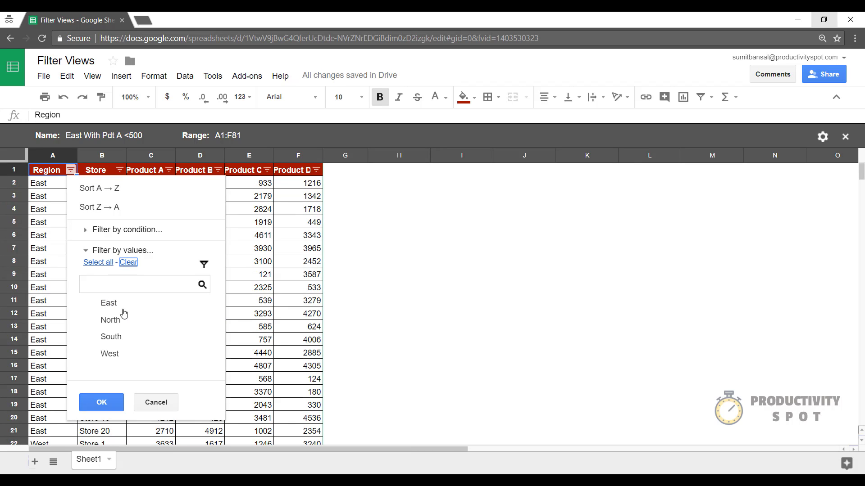
{"action": "left_click", "coordinate": [111, 305]}
{"action": "left_click", "coordinate": [101, 403]}
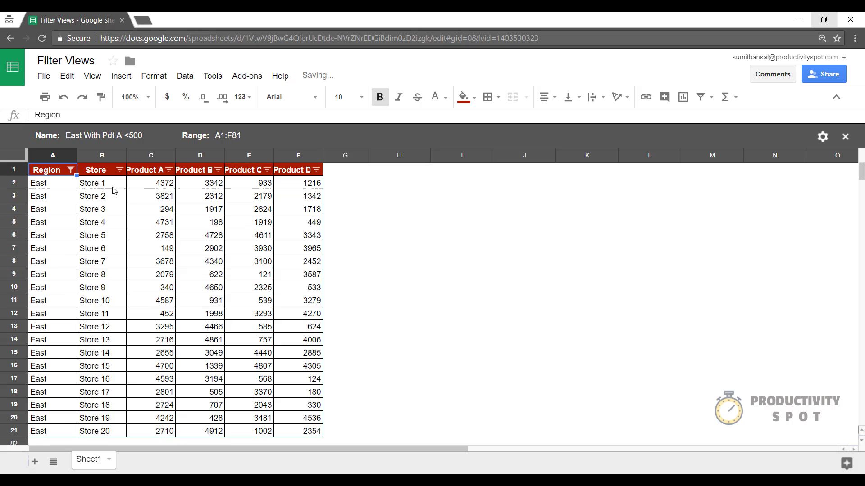
Filter Product A by condition Less than 500, leaving Stores 3, 6, 9 and 11
{"action": "left_click", "coordinate": [169, 171]}
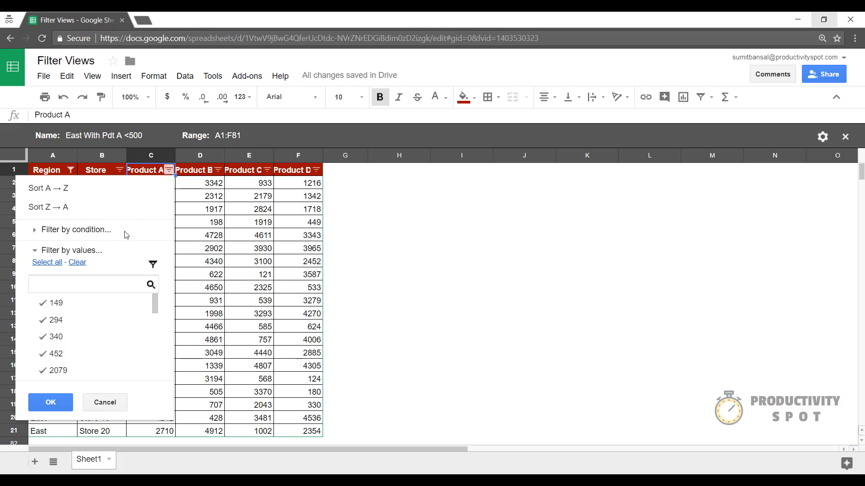
{"action": "left_click", "coordinate": [80, 230]}
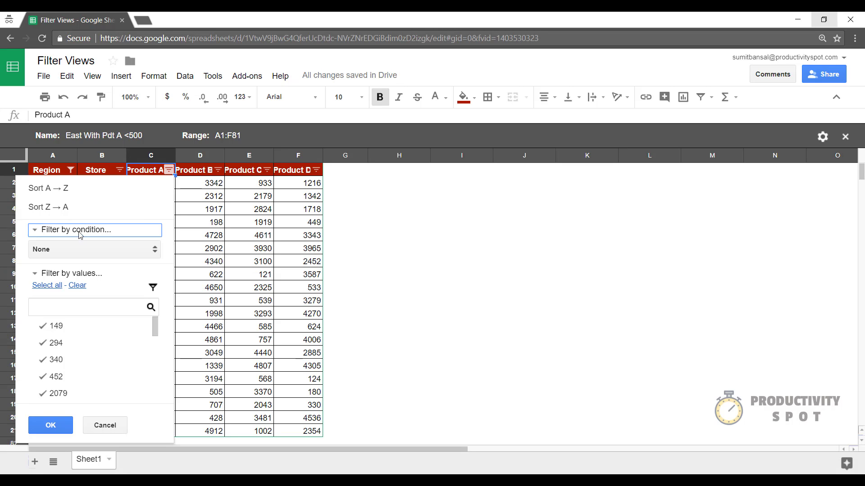
{"action": "left_click", "coordinate": [95, 249]}
{"action": "scroll", "coordinate": [81, 305], "scroll_direction": "down", "scroll_amount": 3}
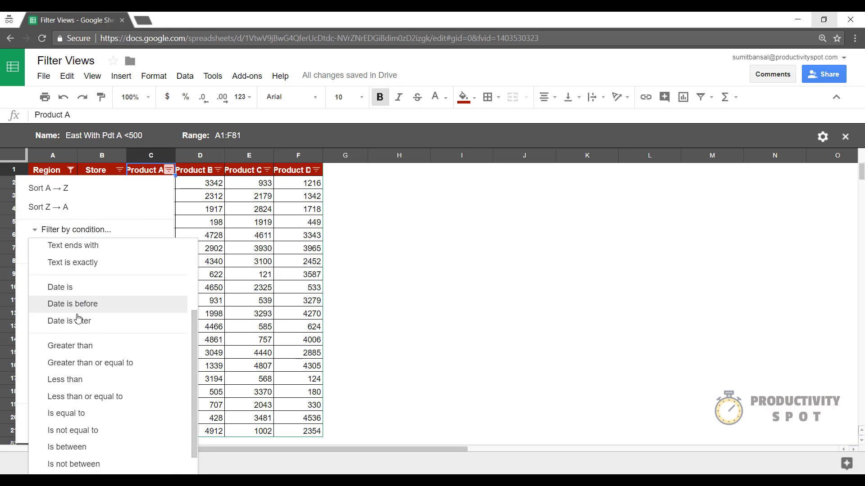
{"action": "left_click", "coordinate": [73, 380]}
{"action": "left_click", "coordinate": [84, 272]}
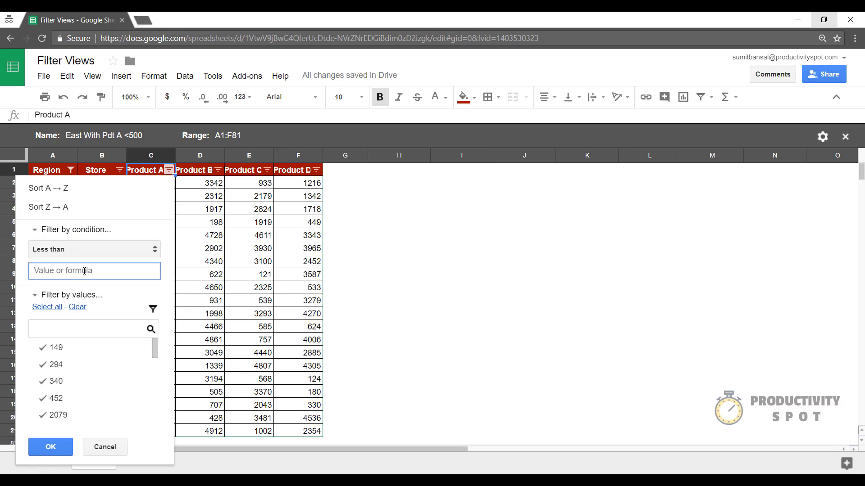
{"action": "type", "text": "500"}
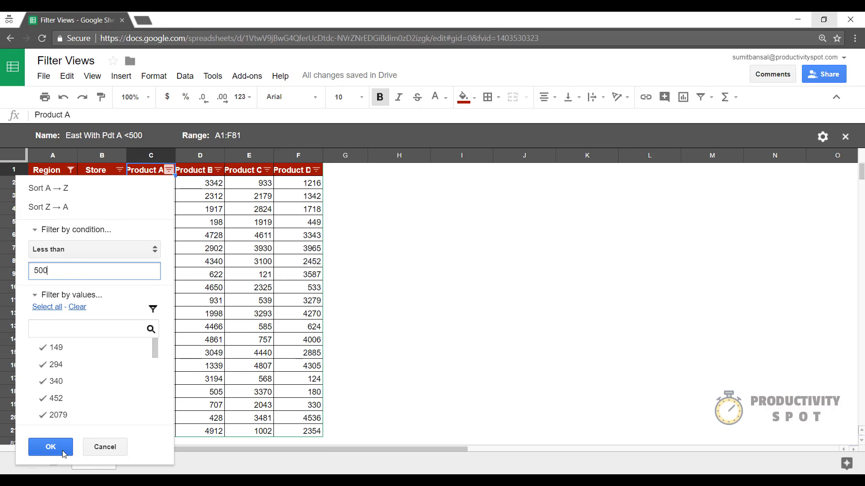
{"action": "left_click", "coordinate": [51, 446]}
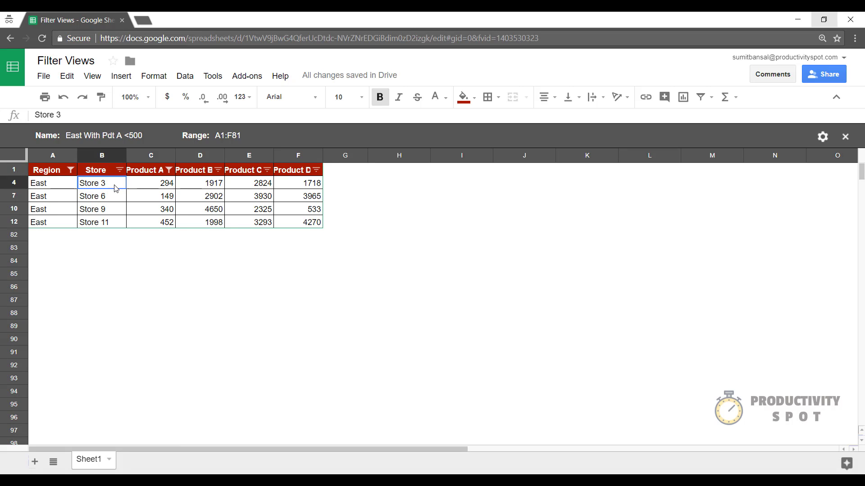
{"action": "left_click_drag", "start_coordinate": [102, 183], "coordinate": [101, 223]}
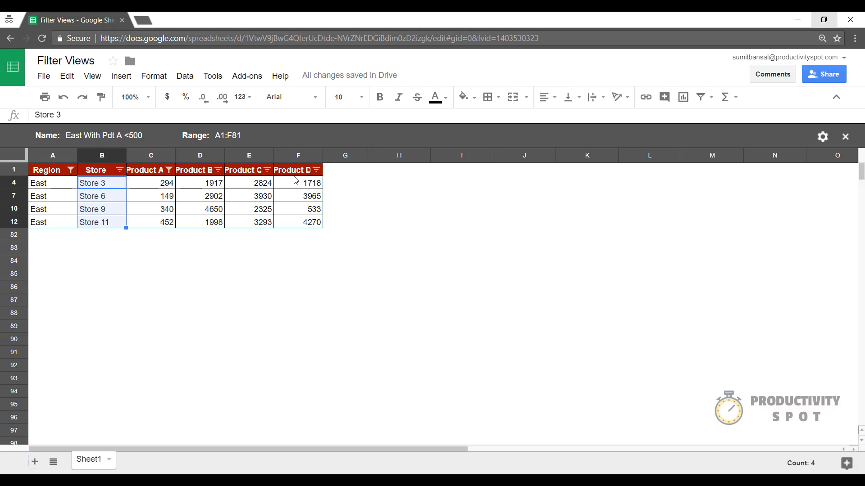
{"action": "left_click", "coordinate": [168, 38]}
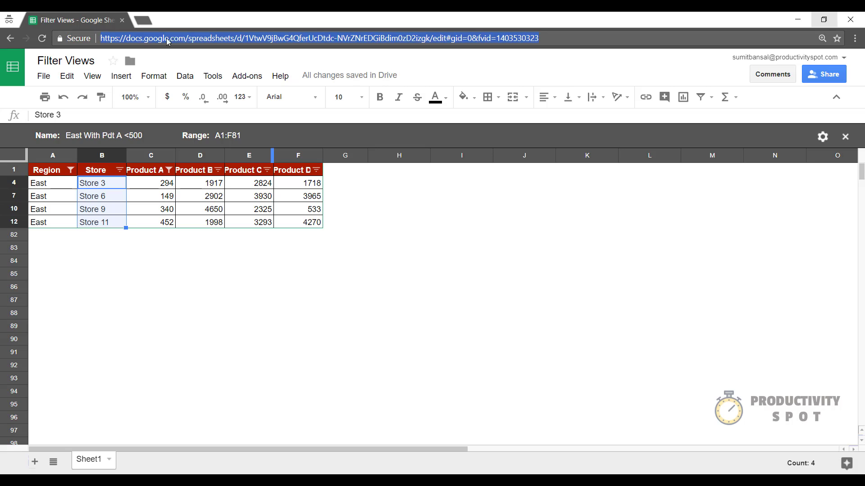
{"action": "left_click", "coordinate": [479, 39]}
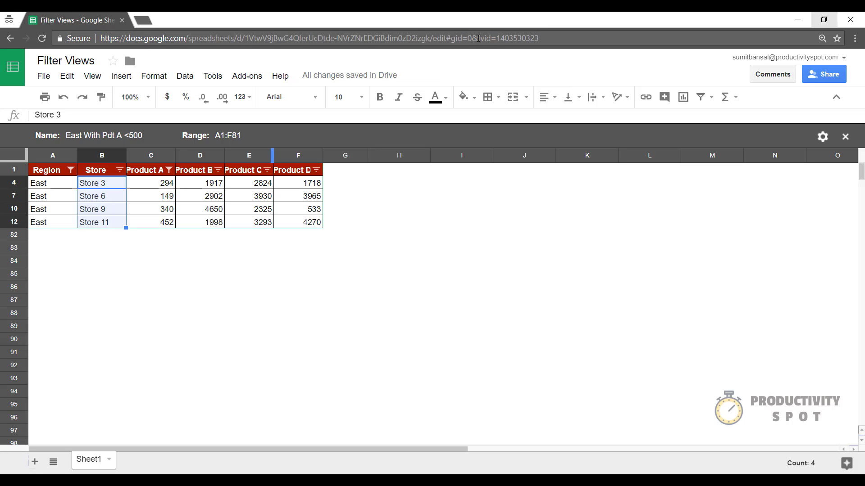
{"action": "left_click_drag", "start_coordinate": [478, 38], "coordinate": [556, 35]}
{"action": "left_click", "coordinate": [298, 38]}
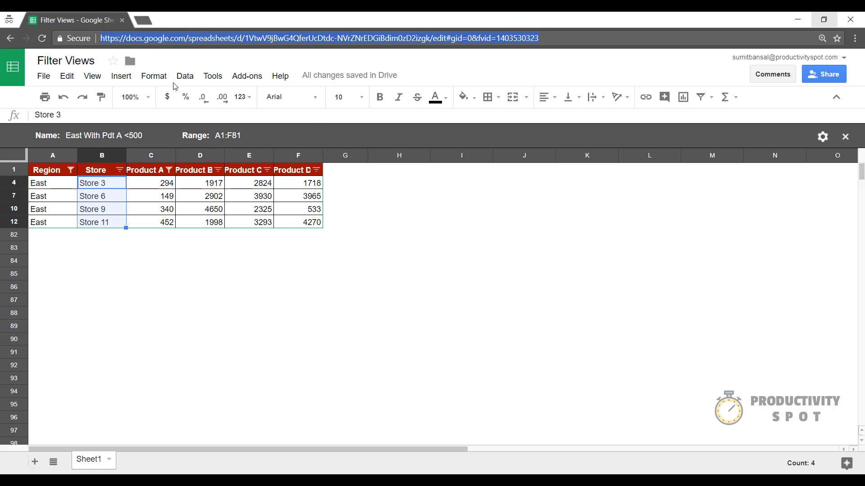
{"action": "left_click", "coordinate": [184, 76]}
{"action": "mouse_move", "coordinate": [217, 281]}
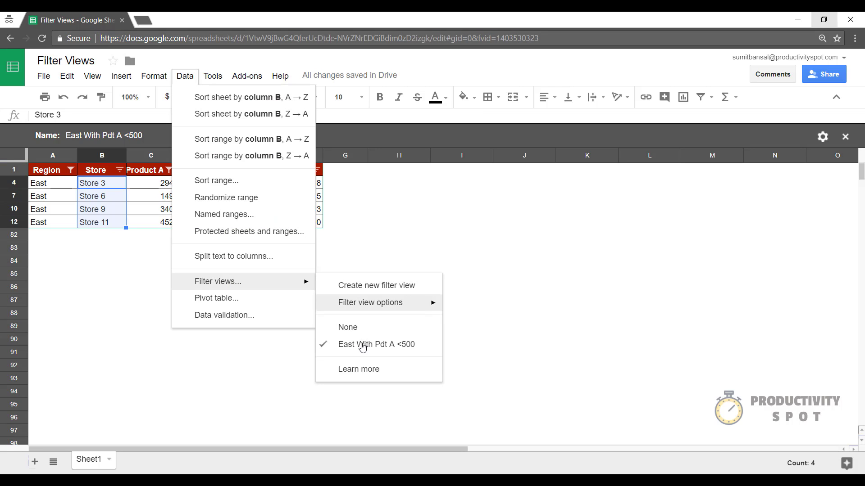
{"action": "left_click", "coordinate": [102, 261]}
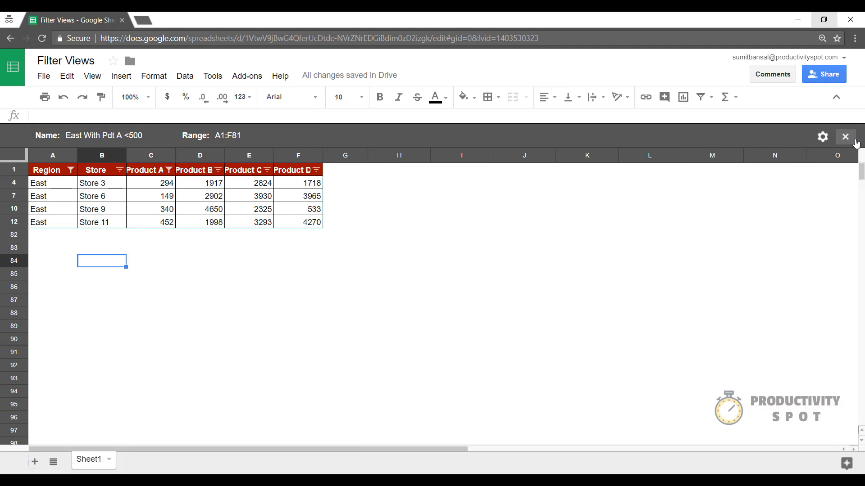
{"action": "left_click", "coordinate": [823, 136]}
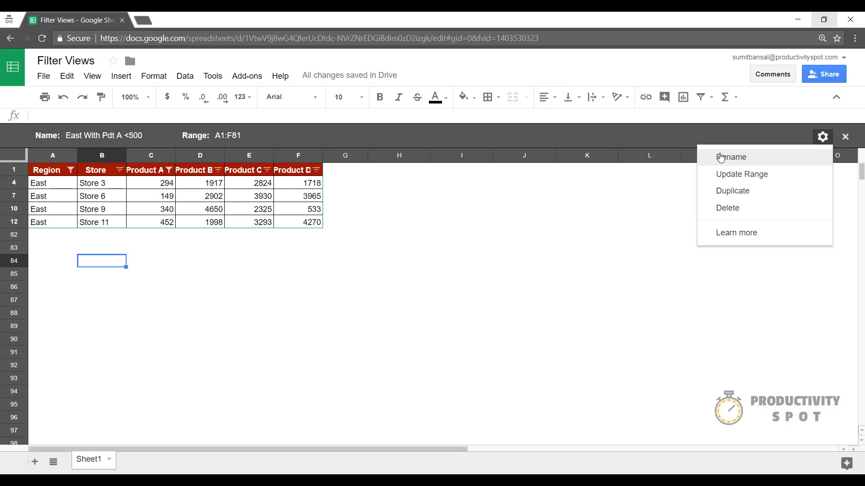
{"action": "left_click", "coordinate": [55, 188]}
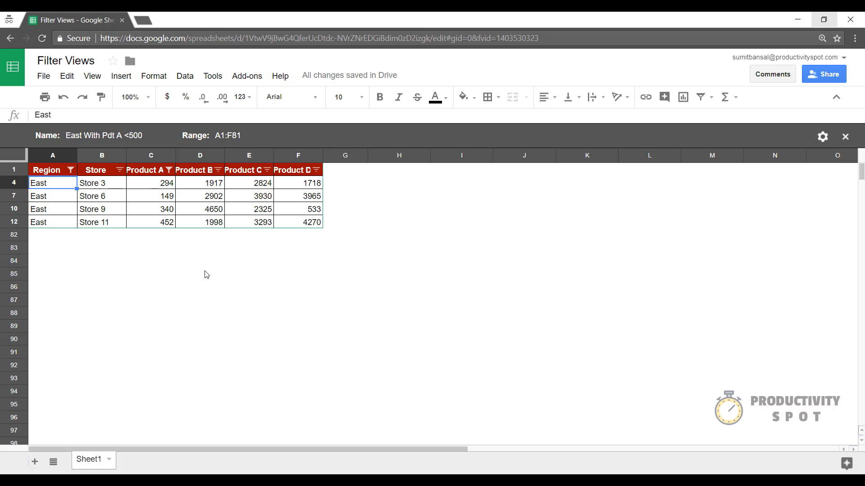
Add Sheet3 and copy the filter view's URL from the address bar
{"action": "left_click", "coordinate": [34, 462]}
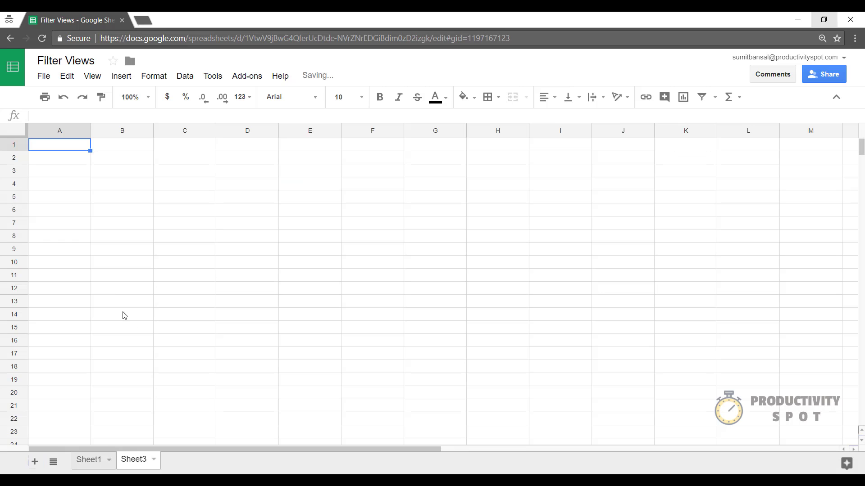
{"action": "left_click", "coordinate": [89, 460]}
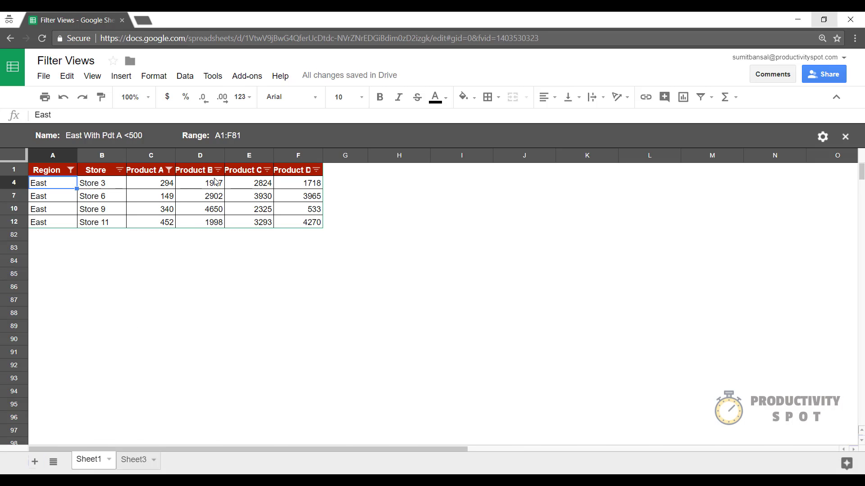
{"action": "left_click", "coordinate": [245, 39]}
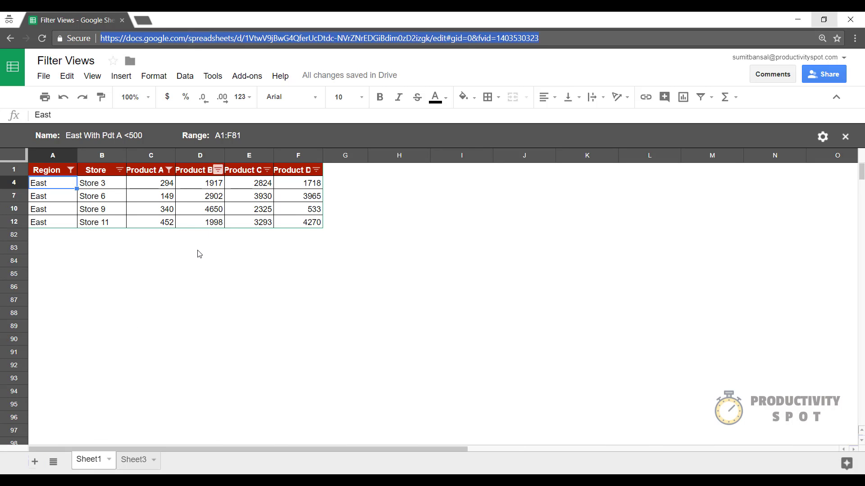
{"action": "left_click", "coordinate": [135, 460]}
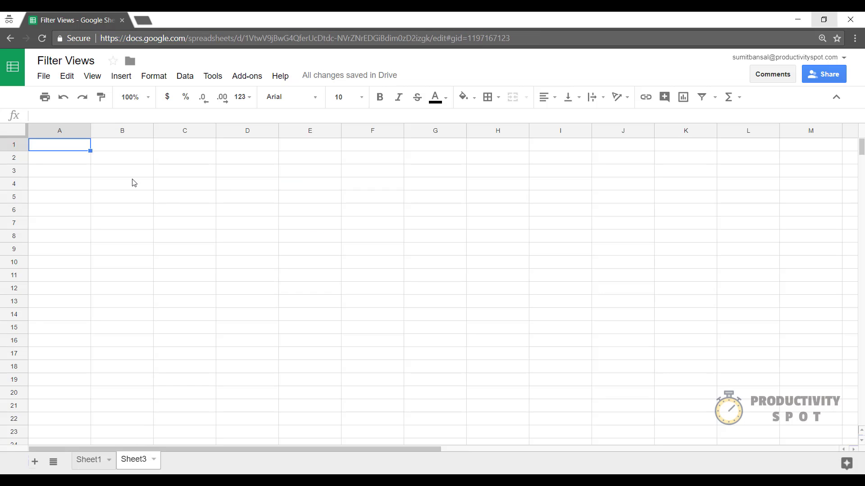
{"action": "type", "text": "=Hyper"}
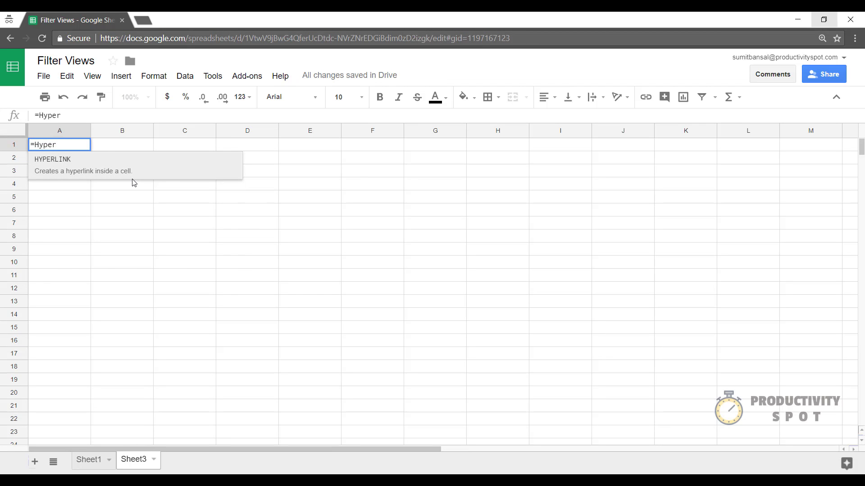
Enter =HYPERLINK("<url>","East With Low Pdt A Sales") in Sheet3 A1
{"action": "key", "text": "Tab"}
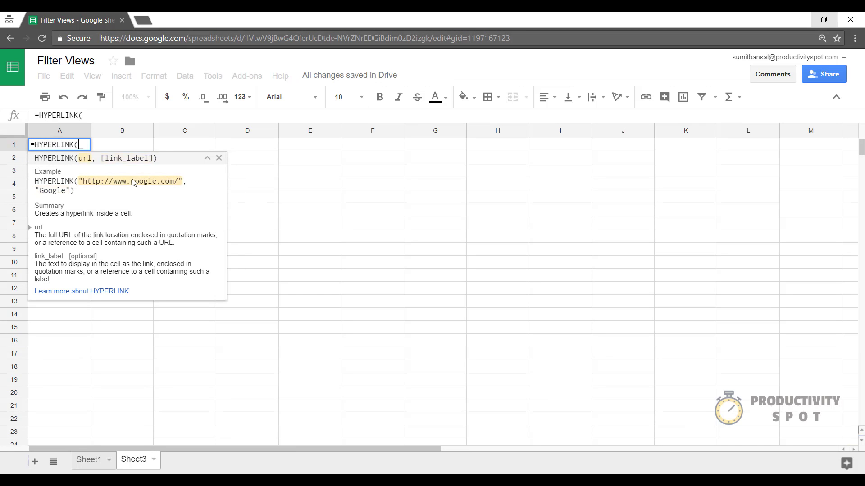
{"action": "type", "text": "\""}
{"action": "key", "text": "ctrl+v"}
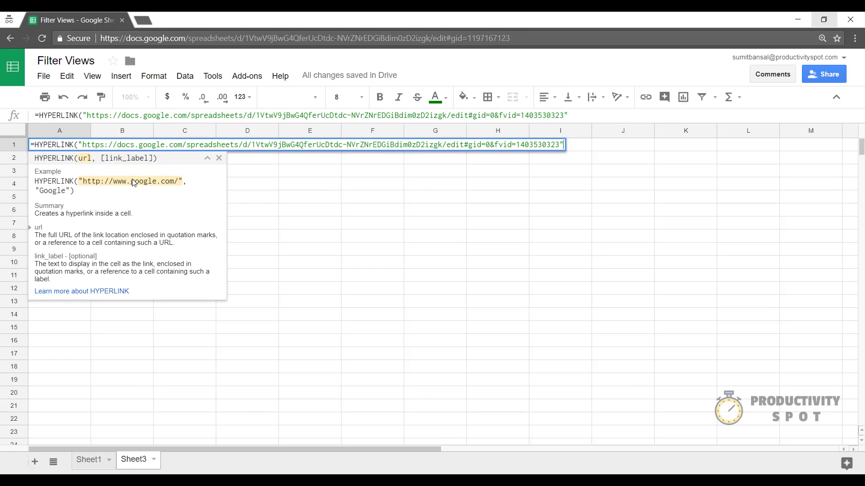
{"action": "type", "text": "\",\"East"}
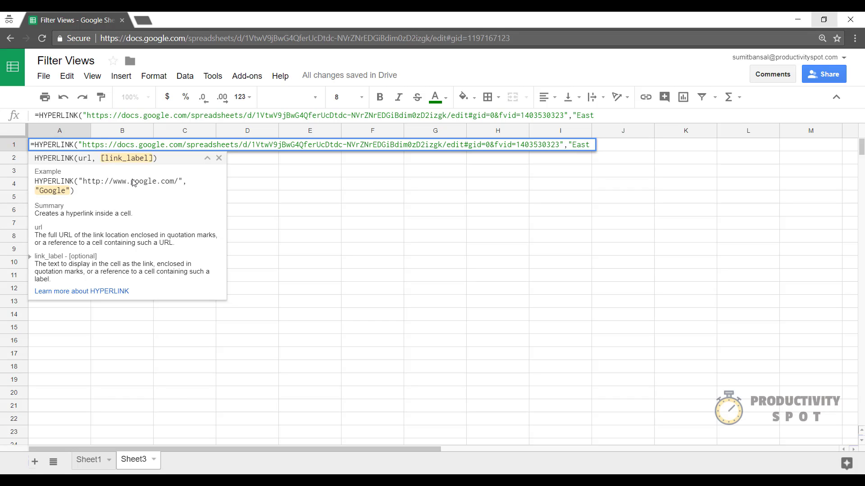
{"action": "type", "text": " With Lo"}
{"action": "type", "text": "w P"}
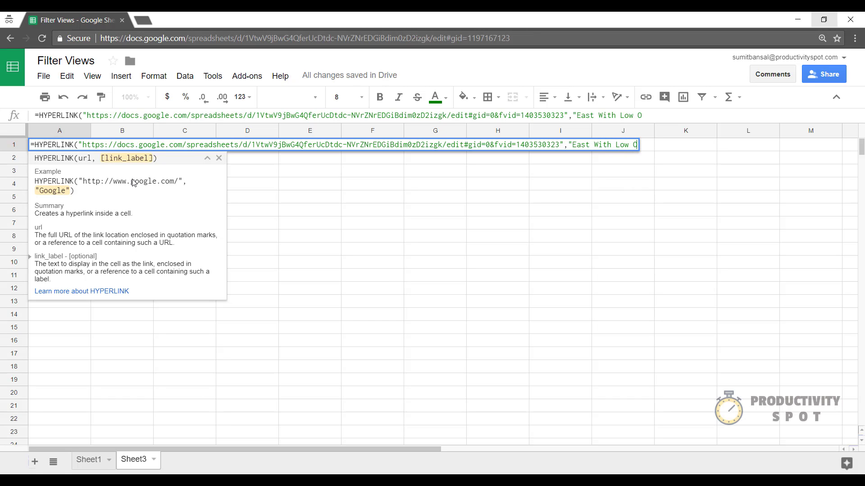
{"action": "key", "text": "BackSpace"}
{"action": "type", "text": "Pdt A Sa"}
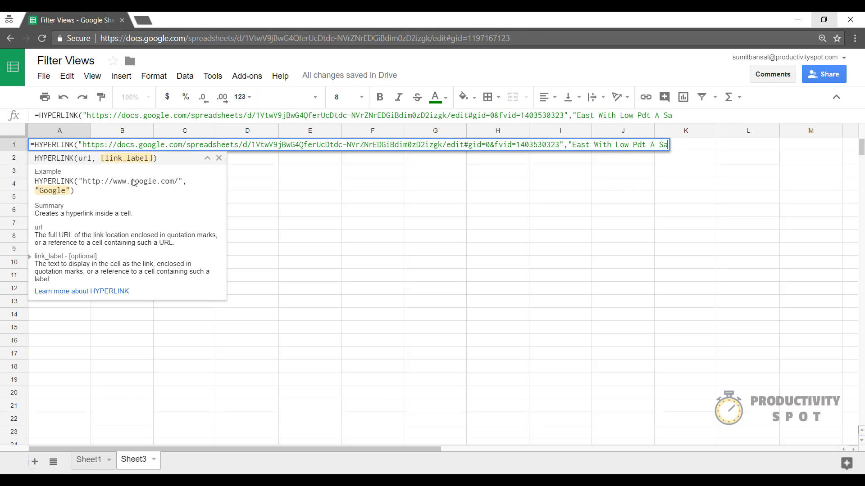
{"action": "type", "text": "les\")"}
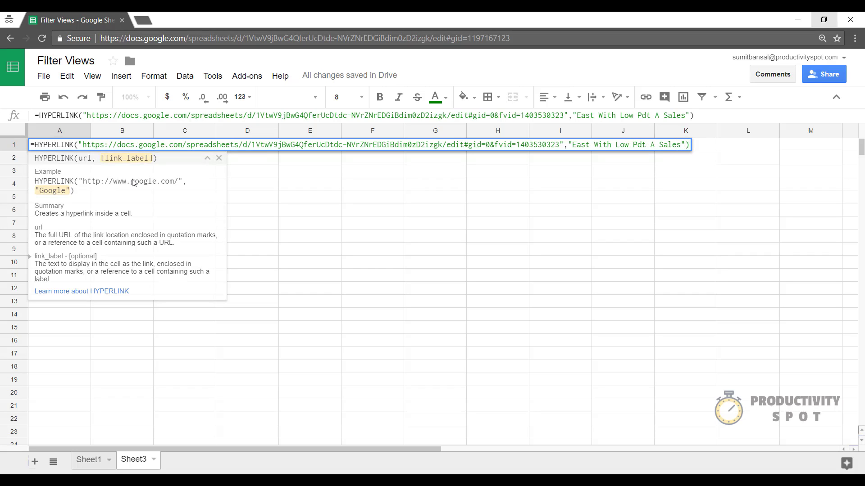
{"action": "key", "text": "Return"}
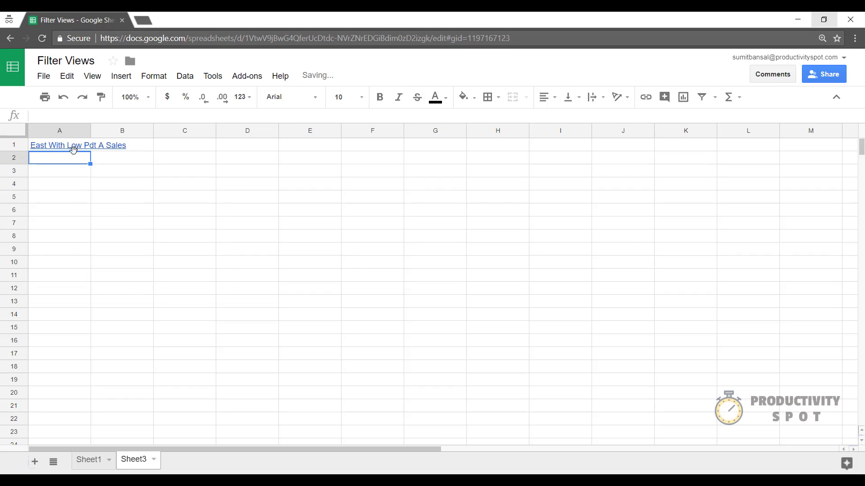
{"action": "mouse_move", "coordinate": [78, 146]}
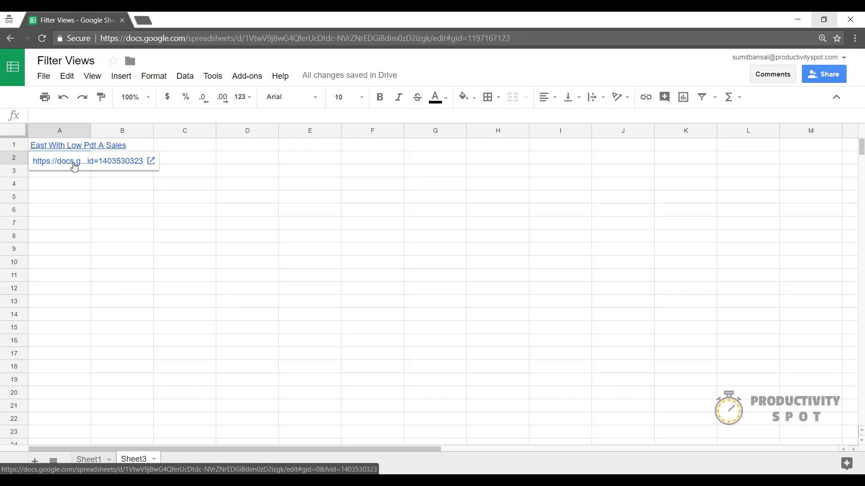
{"action": "left_click", "coordinate": [74, 163]}
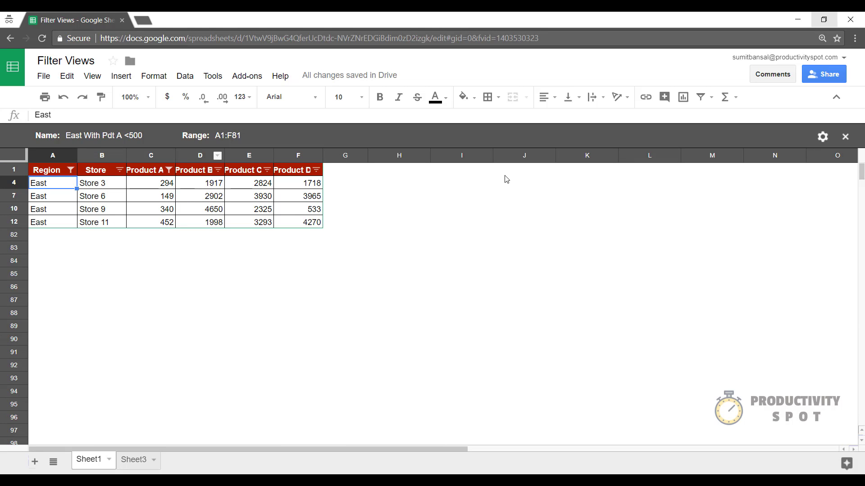
{"action": "left_click", "coordinate": [844, 137]}
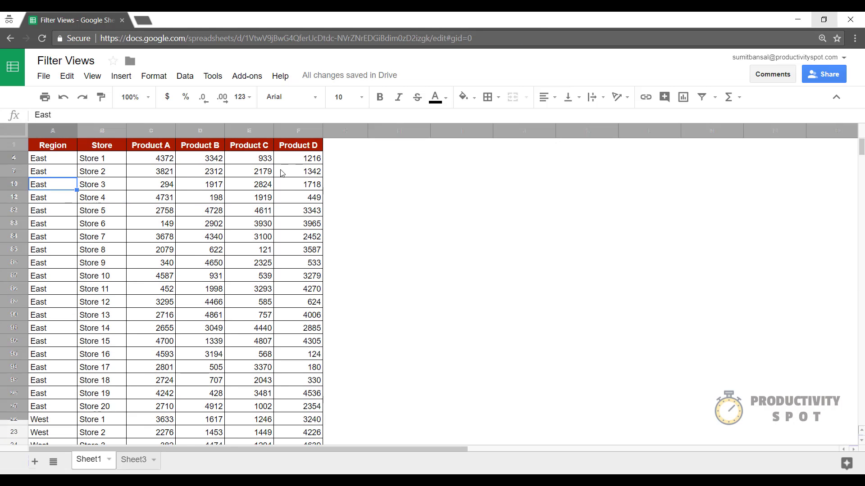
{"action": "left_click", "coordinate": [134, 459]}
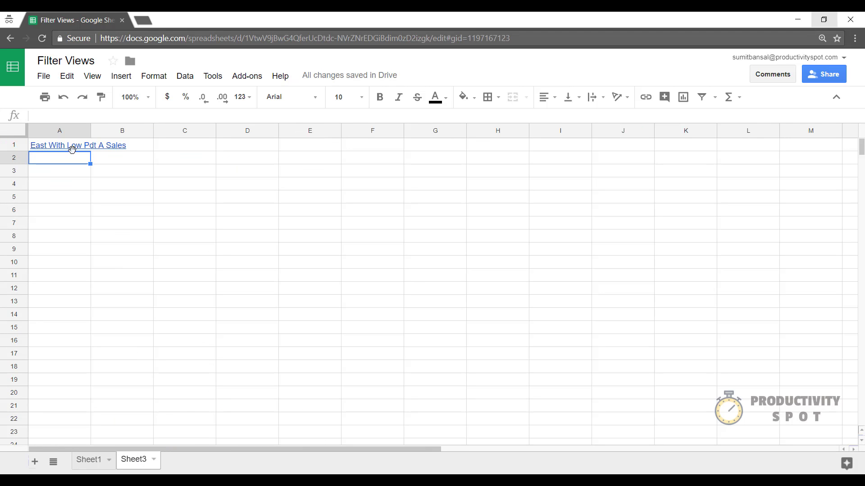
{"action": "left_click", "coordinate": [72, 145]}
{"action": "left_click", "coordinate": [87, 169]}
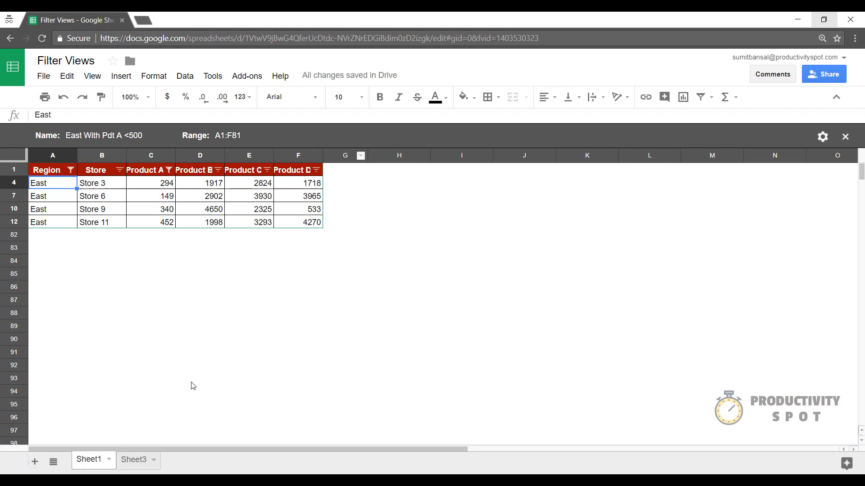
{"action": "left_click", "coordinate": [134, 460]}
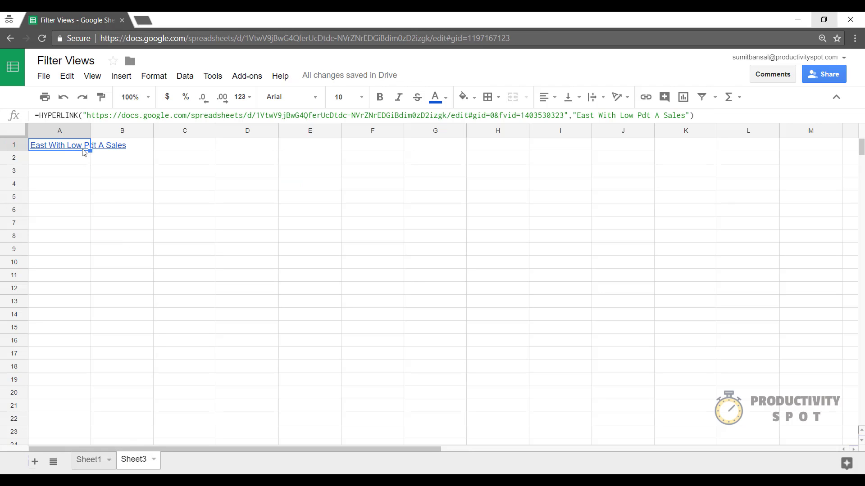